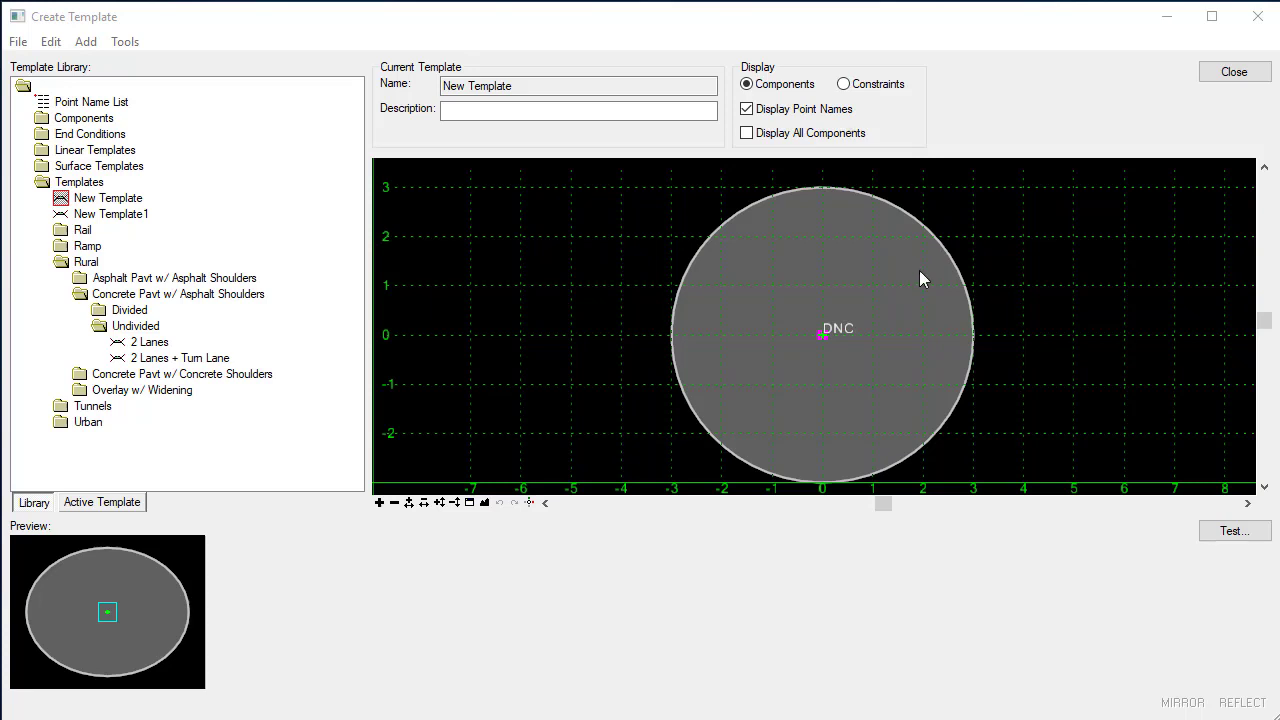
Step: Add a circle of radius 2.000 centred on point DNC inside the existing circle
right_click(624, 335)
mouse_move(700, 339)
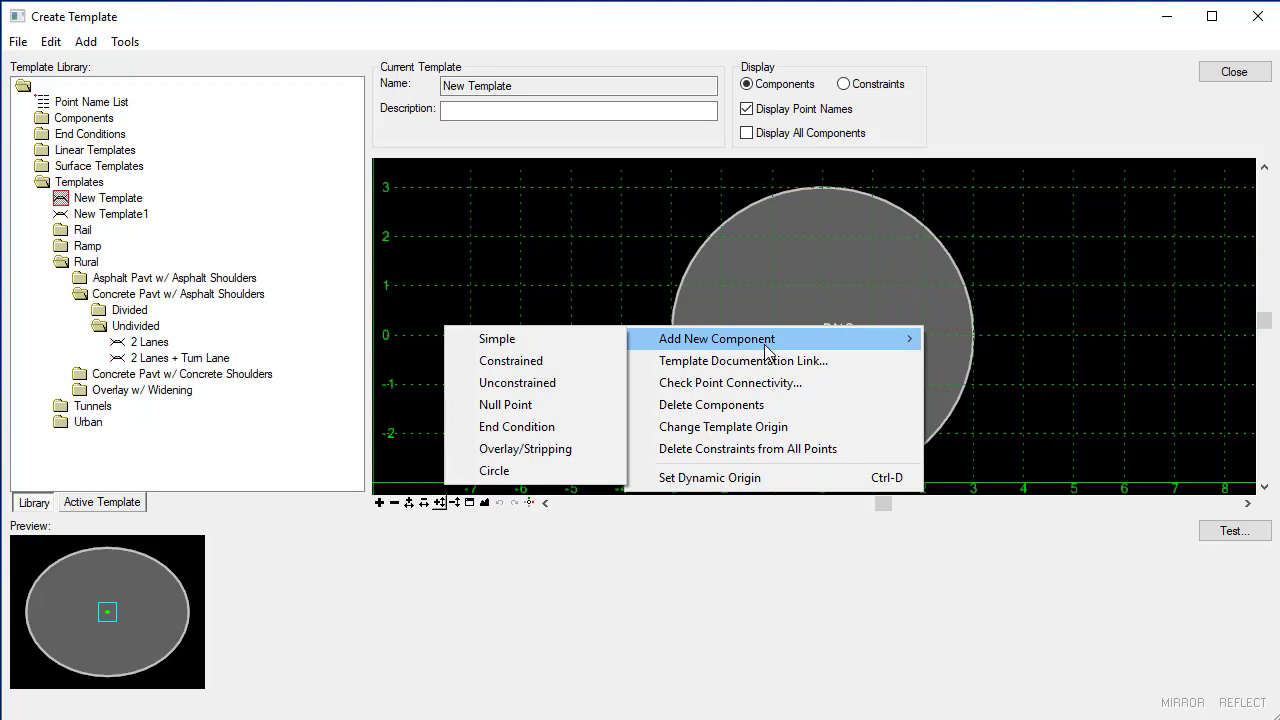
click(500, 474)
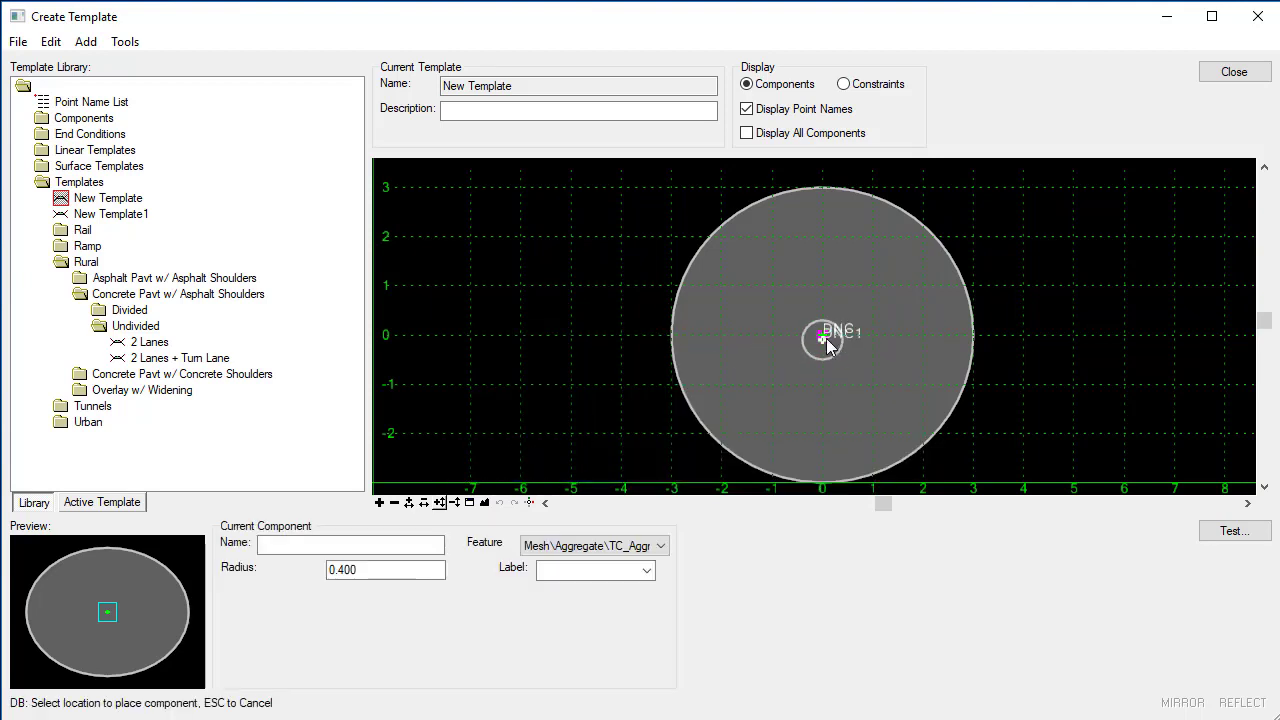
click(823, 336)
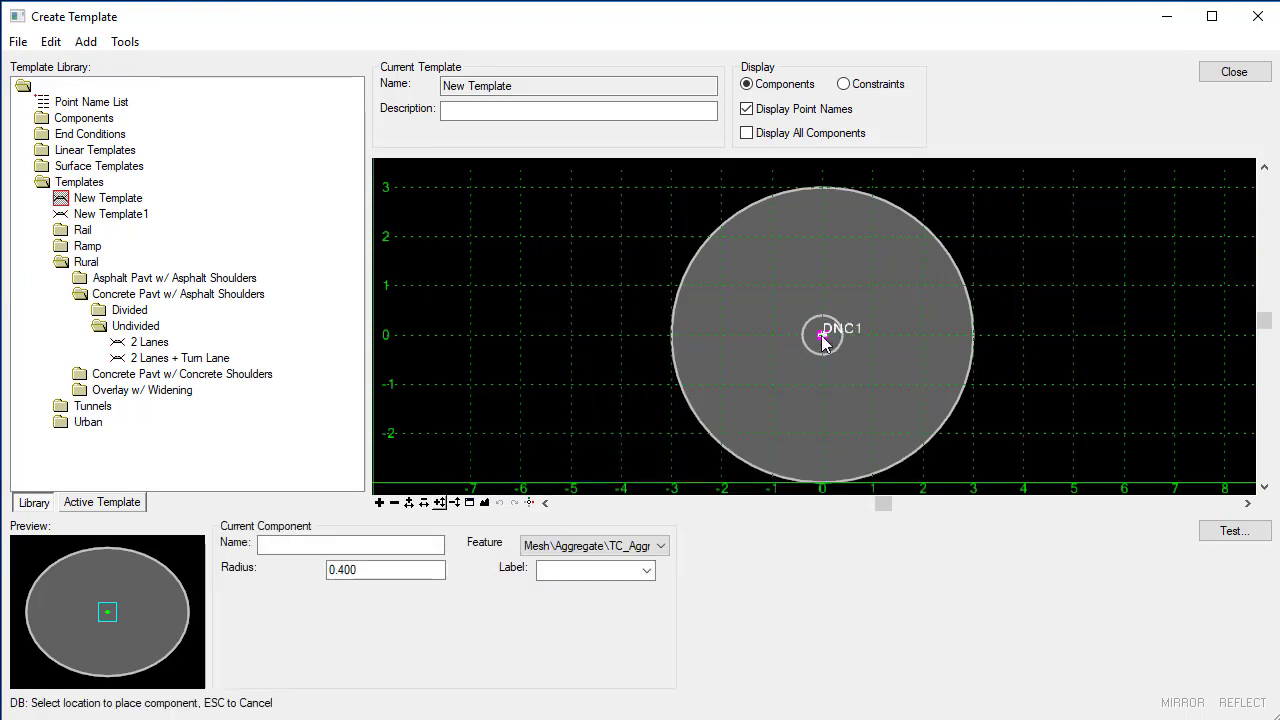
click(920, 337)
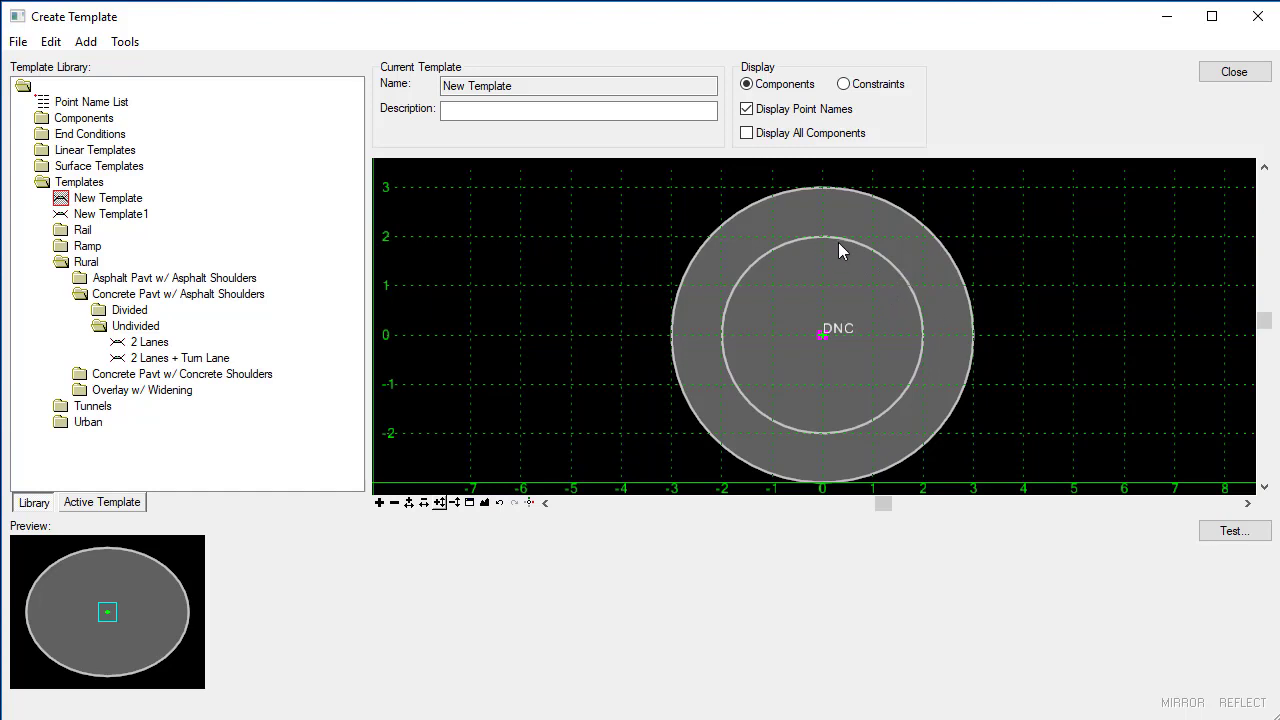
Step: Set the inner circle's parent component to the outer circle and apply it as a void shape
double_click(864, 250)
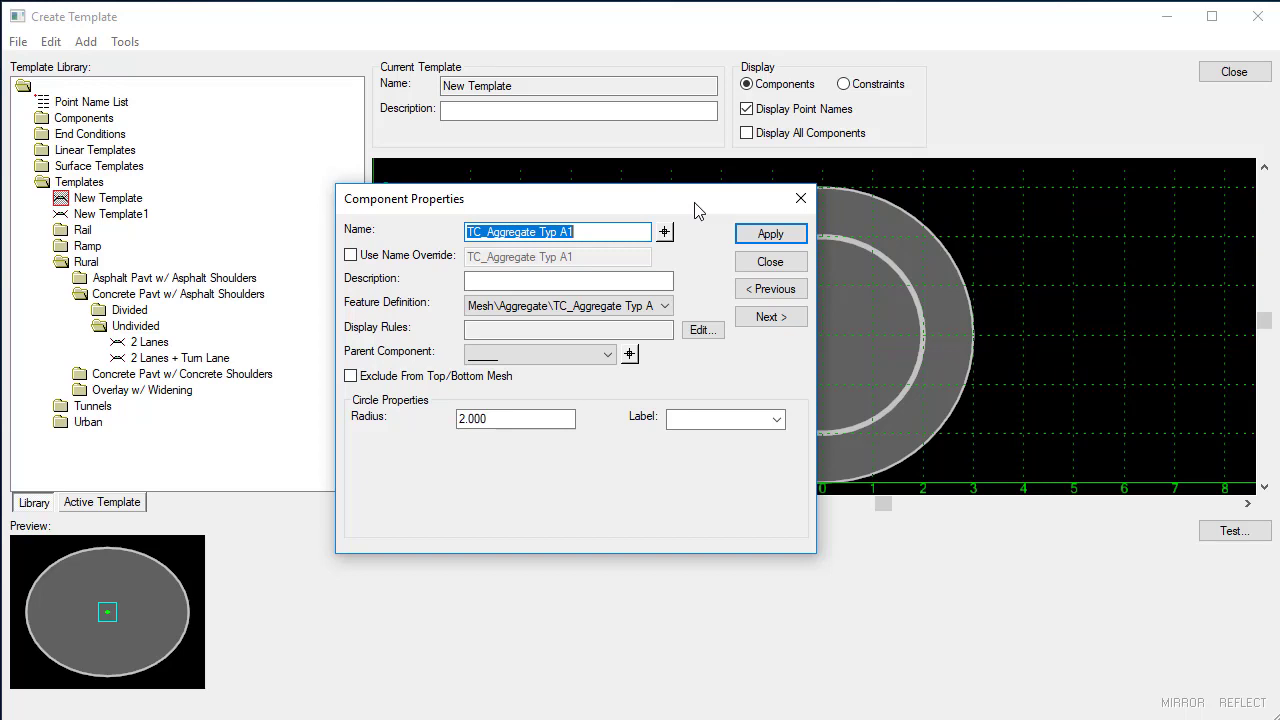
click(629, 355)
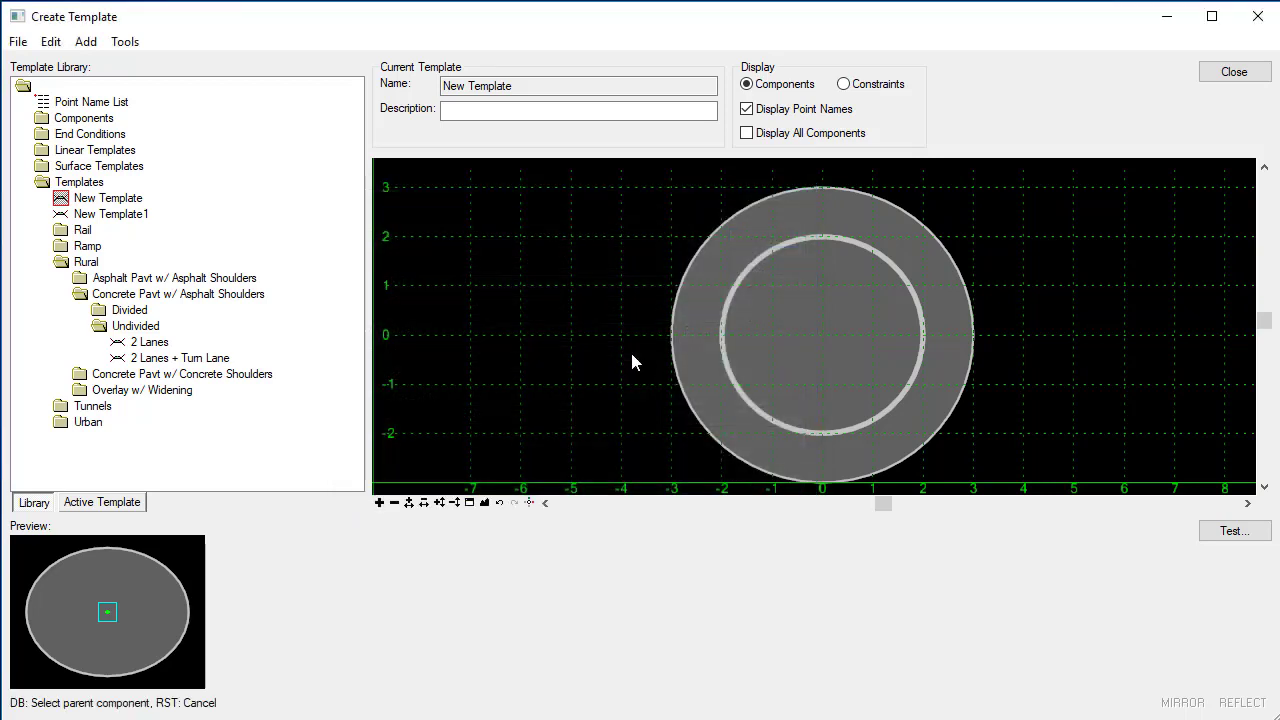
click(903, 210)
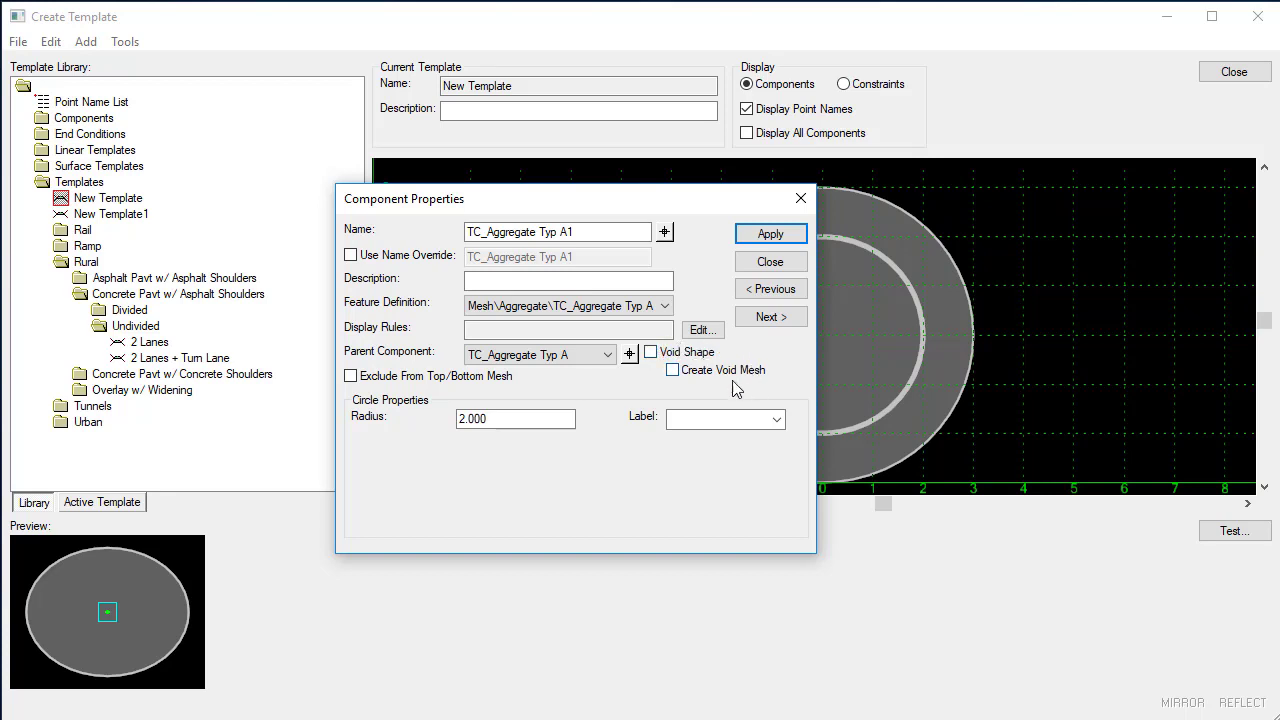
click(651, 353)
click(780, 236)
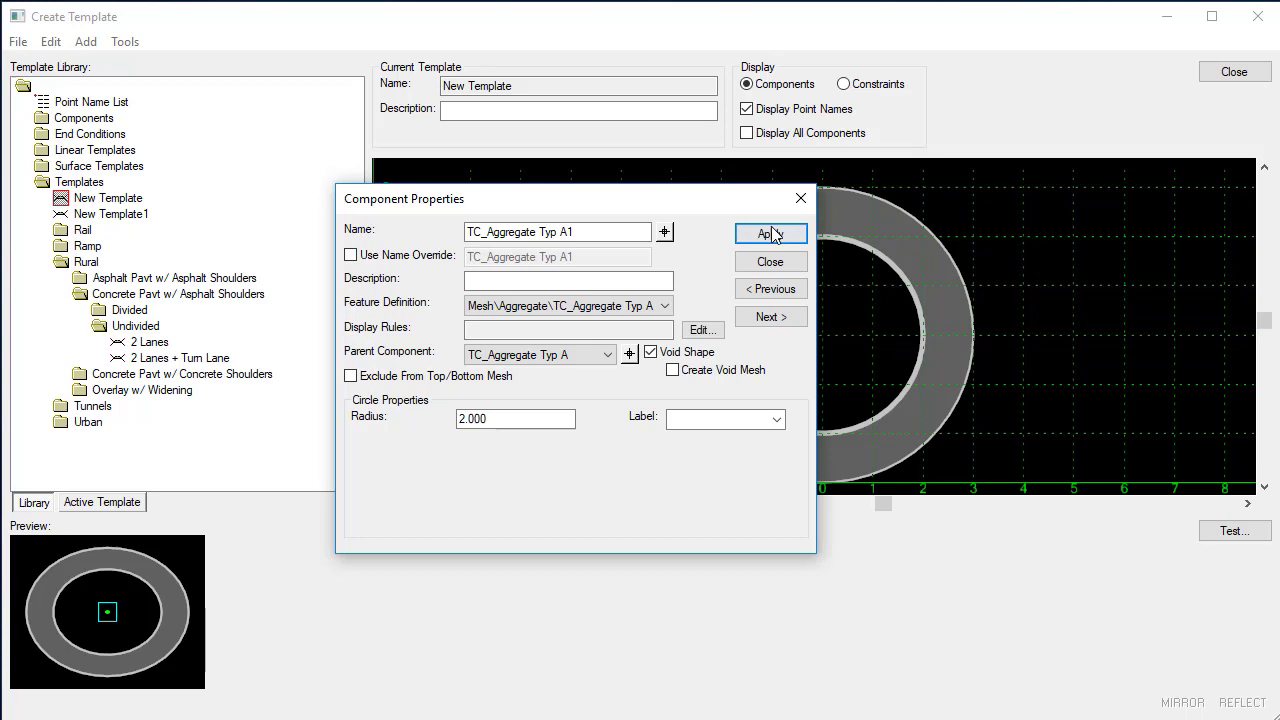
Step: Close the inner circle's properties and zoom out to leave space right of the ring
click(772, 262)
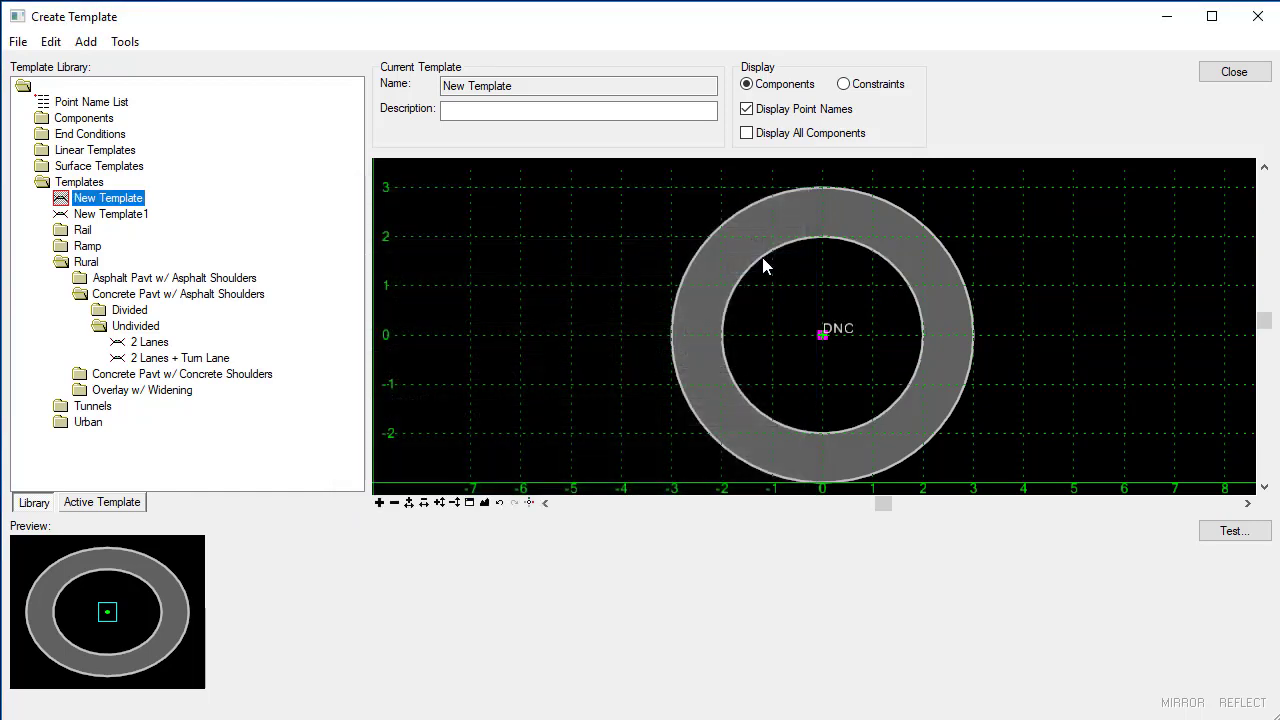
mouse_move(821, 338)
mouse_move(891, 276)
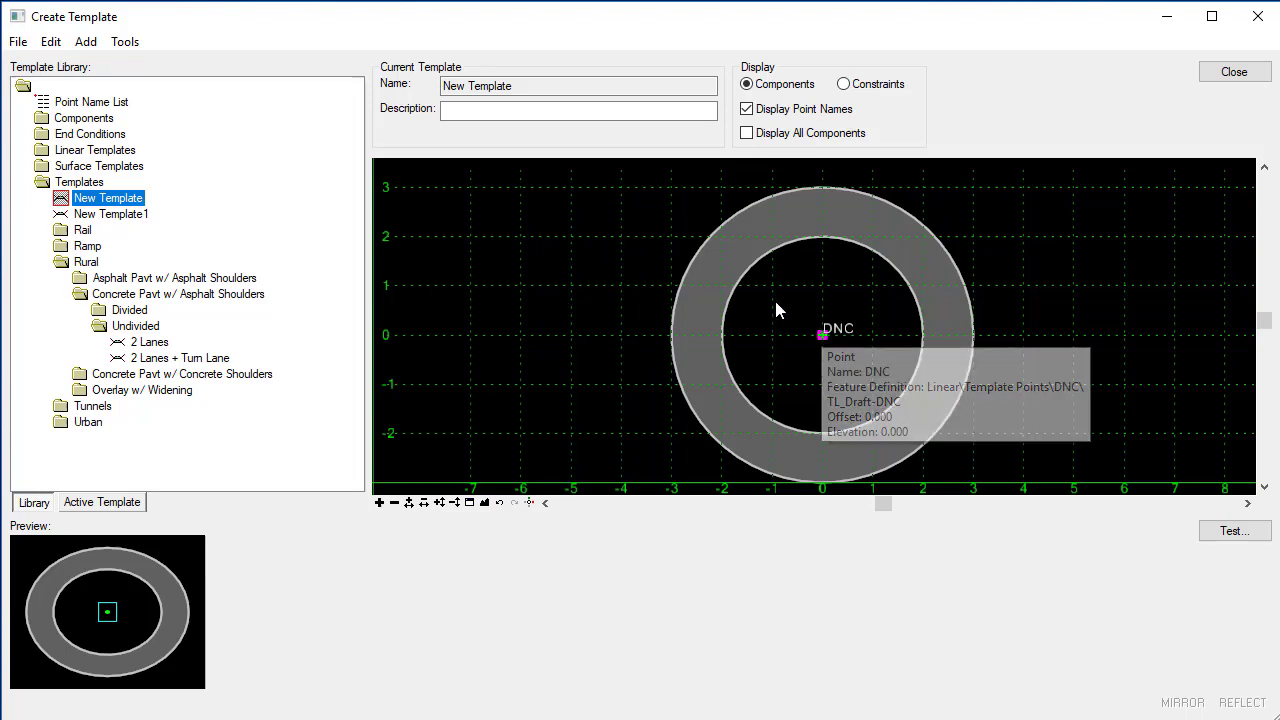
scroll(631, 290, down, 3)
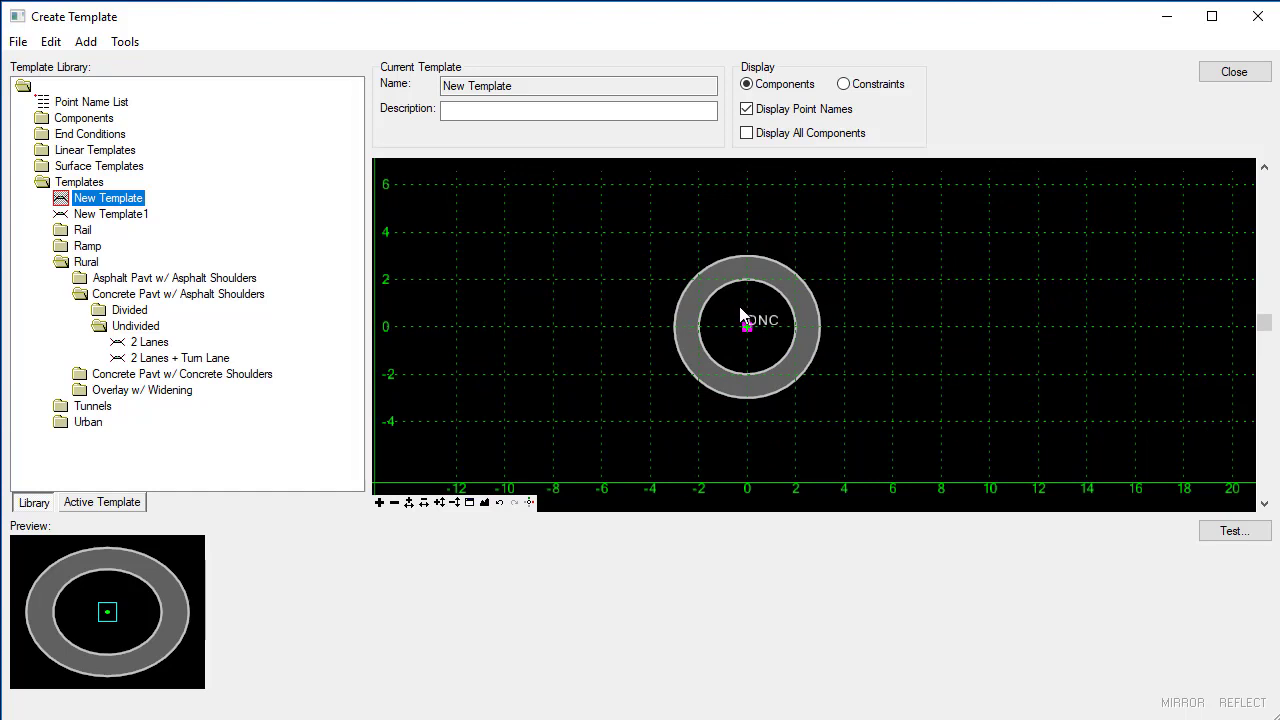
Step: Draw a constrained rectangle with corners at (6,-4), (6,6), (15,6) and (15,-4)
right_click(890, 334)
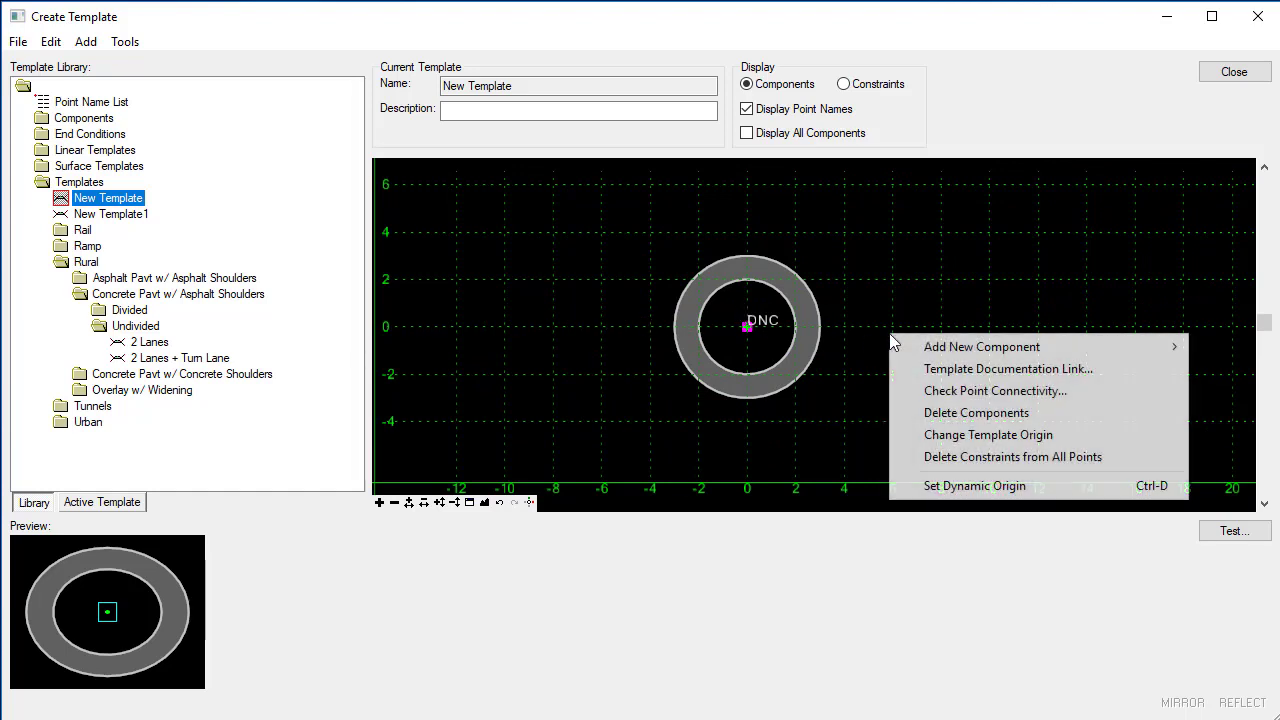
mouse_move(940, 347)
click(772, 369)
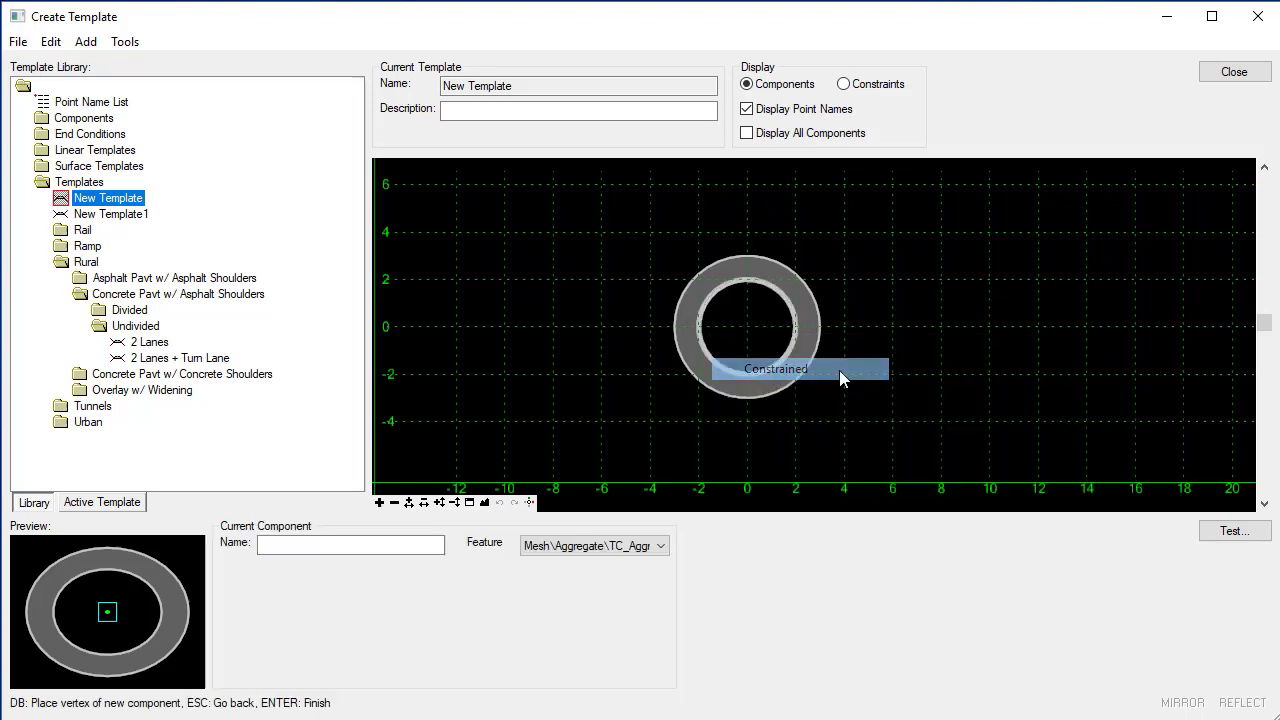
click(893, 424)
click(892, 190)
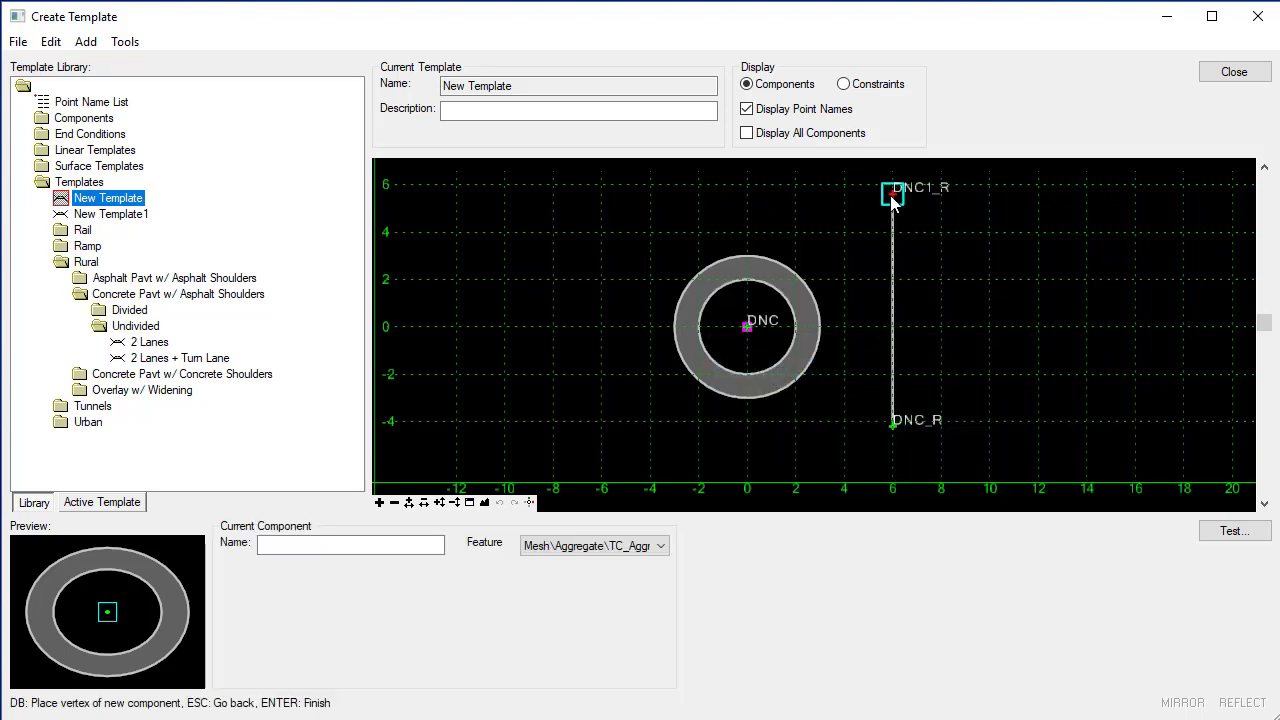
click(1110, 191)
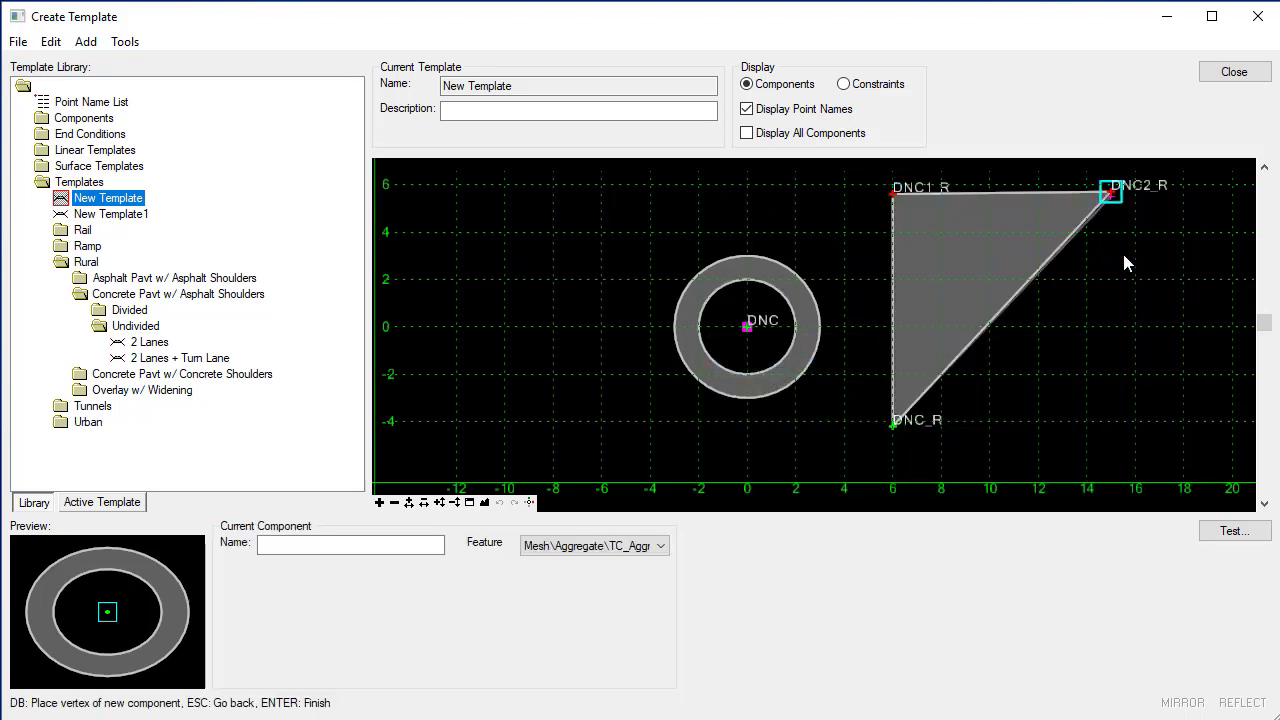
click(1110, 424)
right_click(1184, 405)
click(1231, 419)
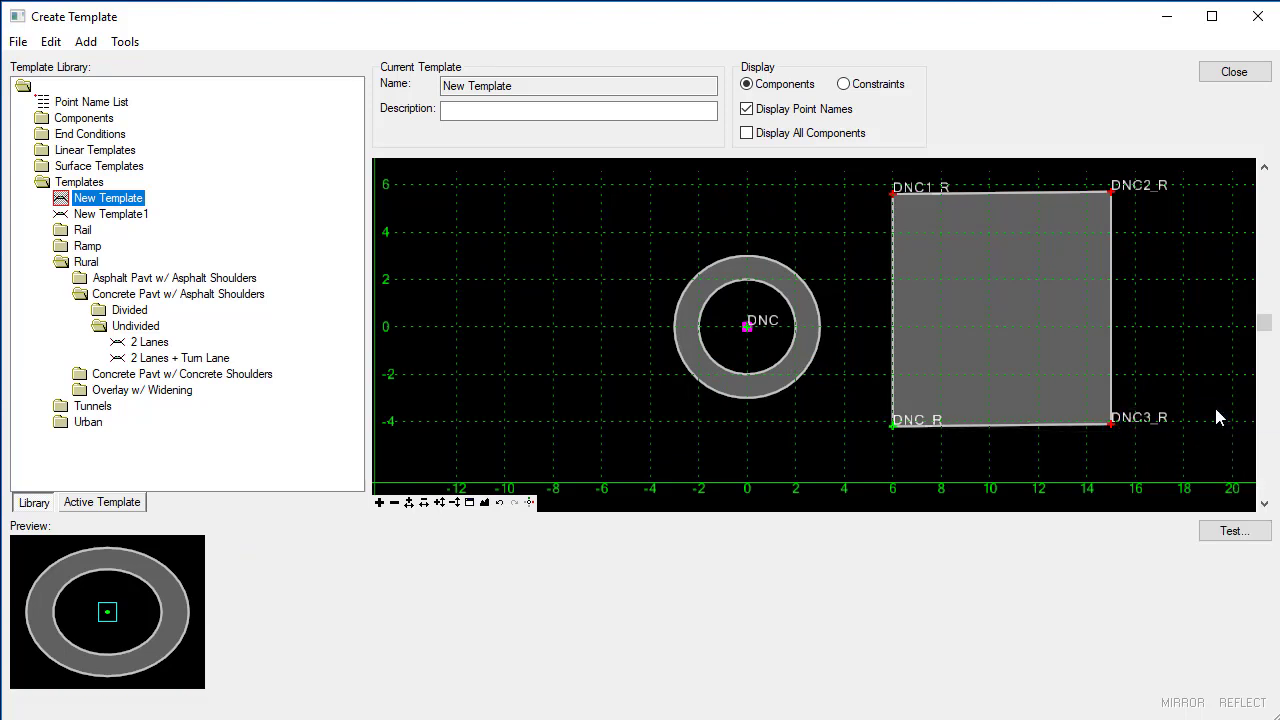
Step: Draw a constrained four-sided component with vertices DNC4_R to DNC7_R inside the rectangle
right_click(856, 289)
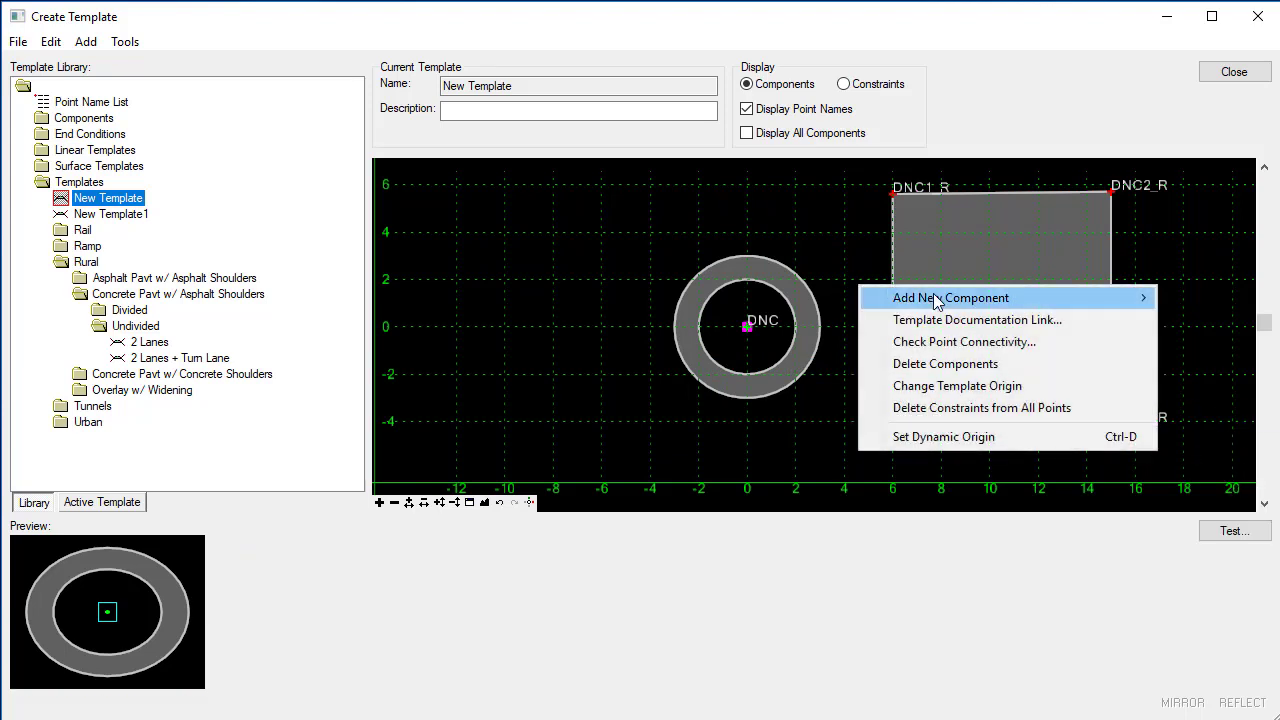
mouse_move(934, 296)
click(776, 320)
click(941, 258)
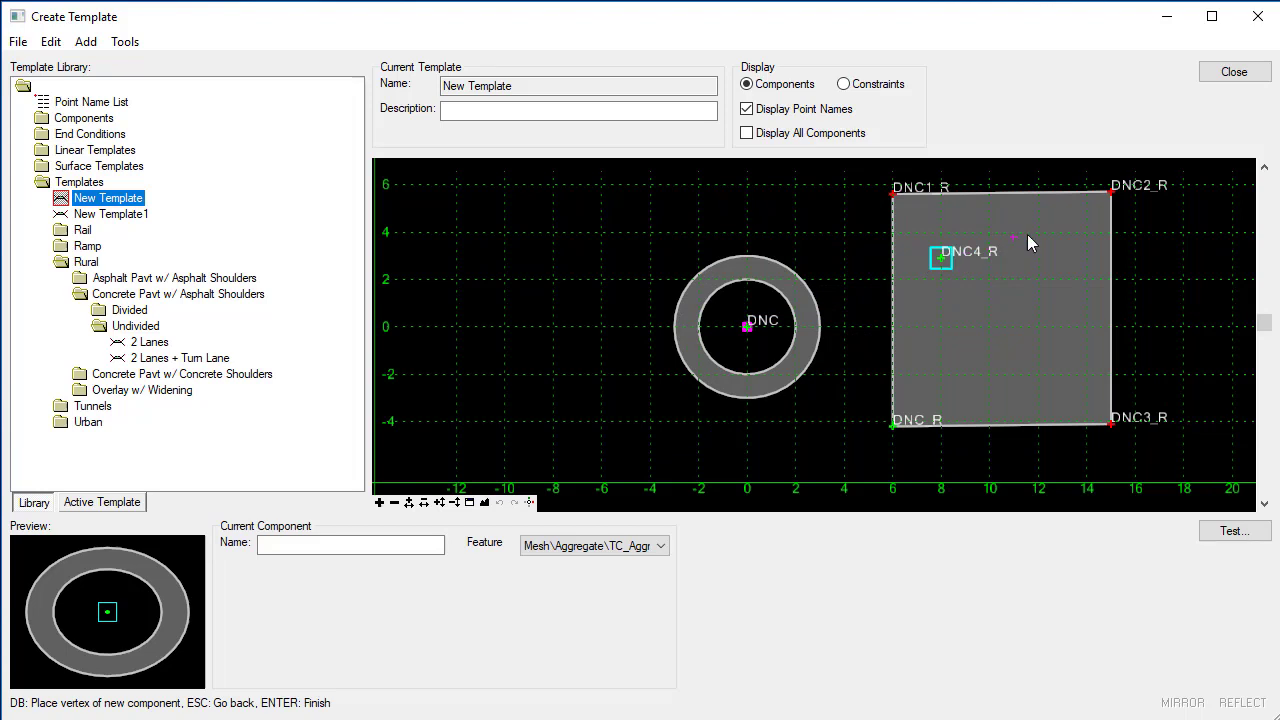
click(1038, 232)
click(1062, 316)
click(1008, 353)
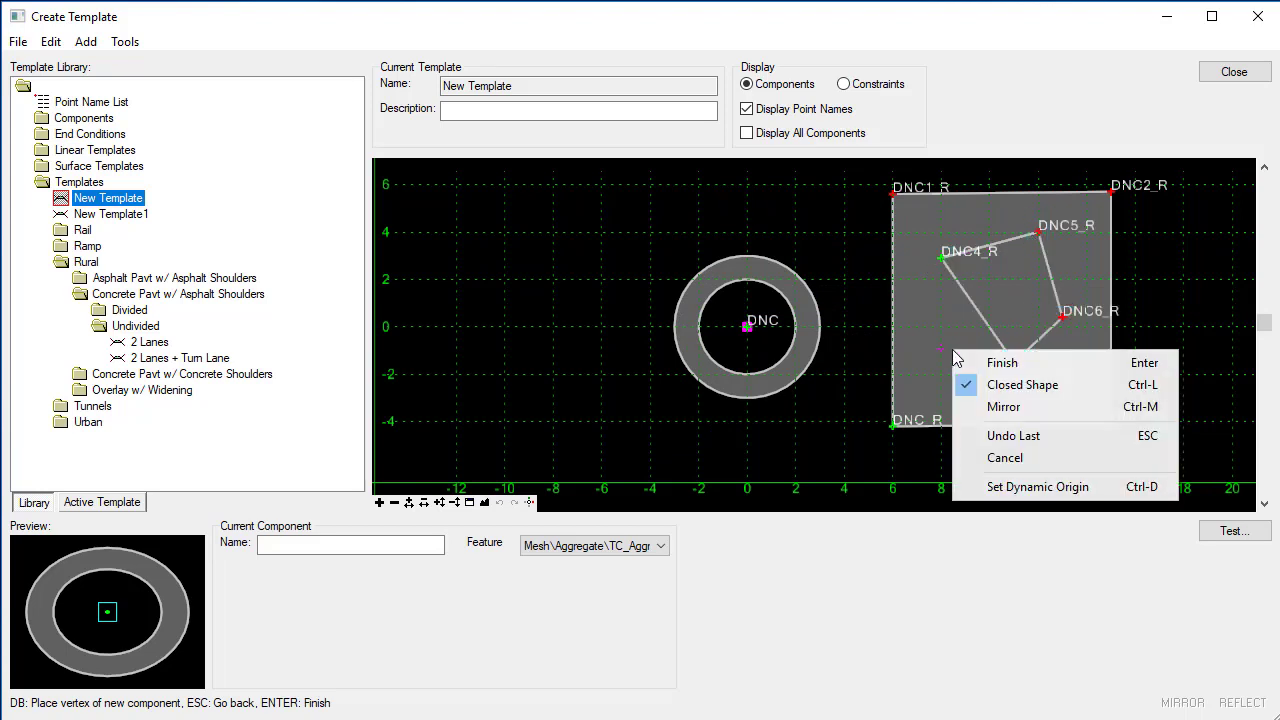
right_click(1008, 360)
click(1000, 364)
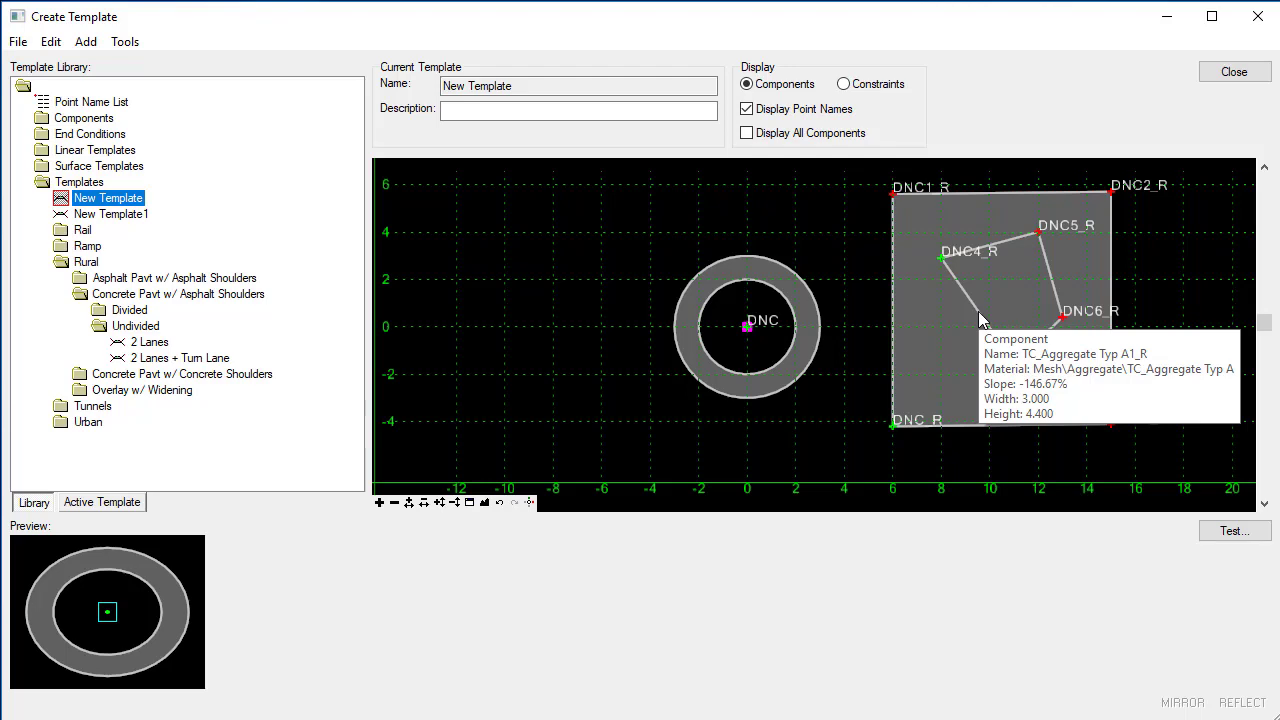
Step: Set the quadrilateral's parent to the rectangle and apply it as a void shape
double_click(980, 320)
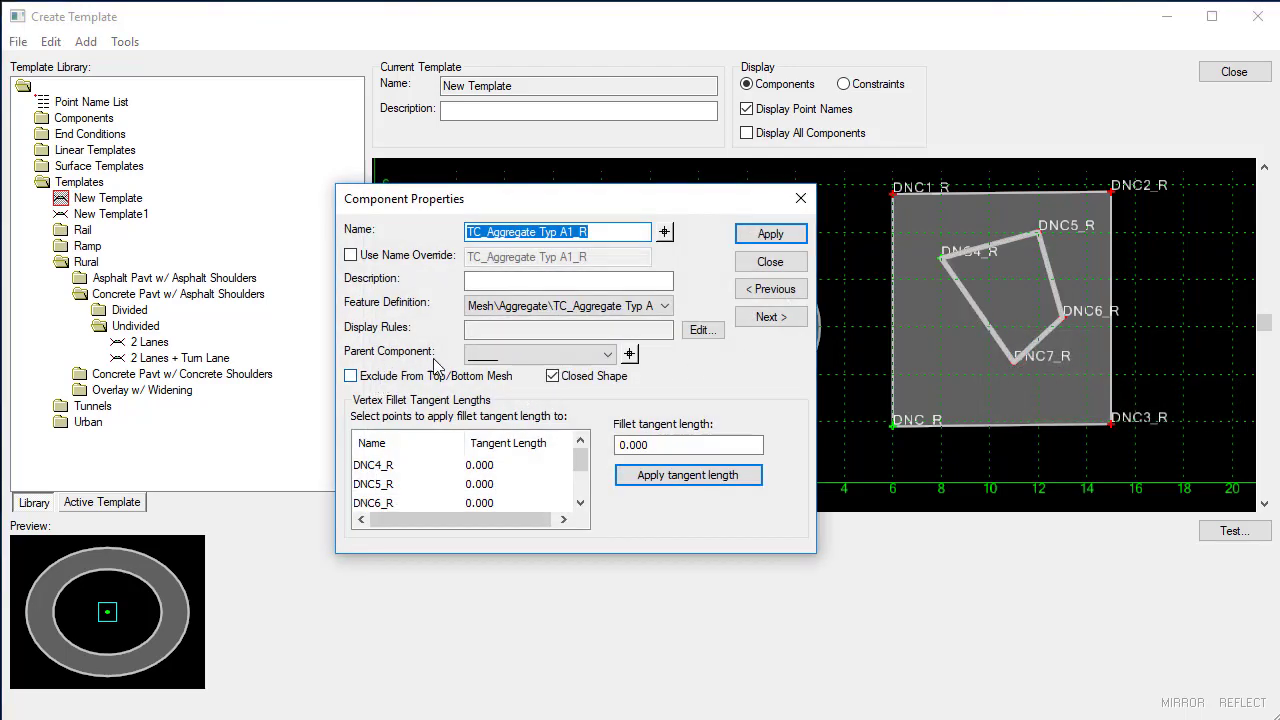
click(629, 353)
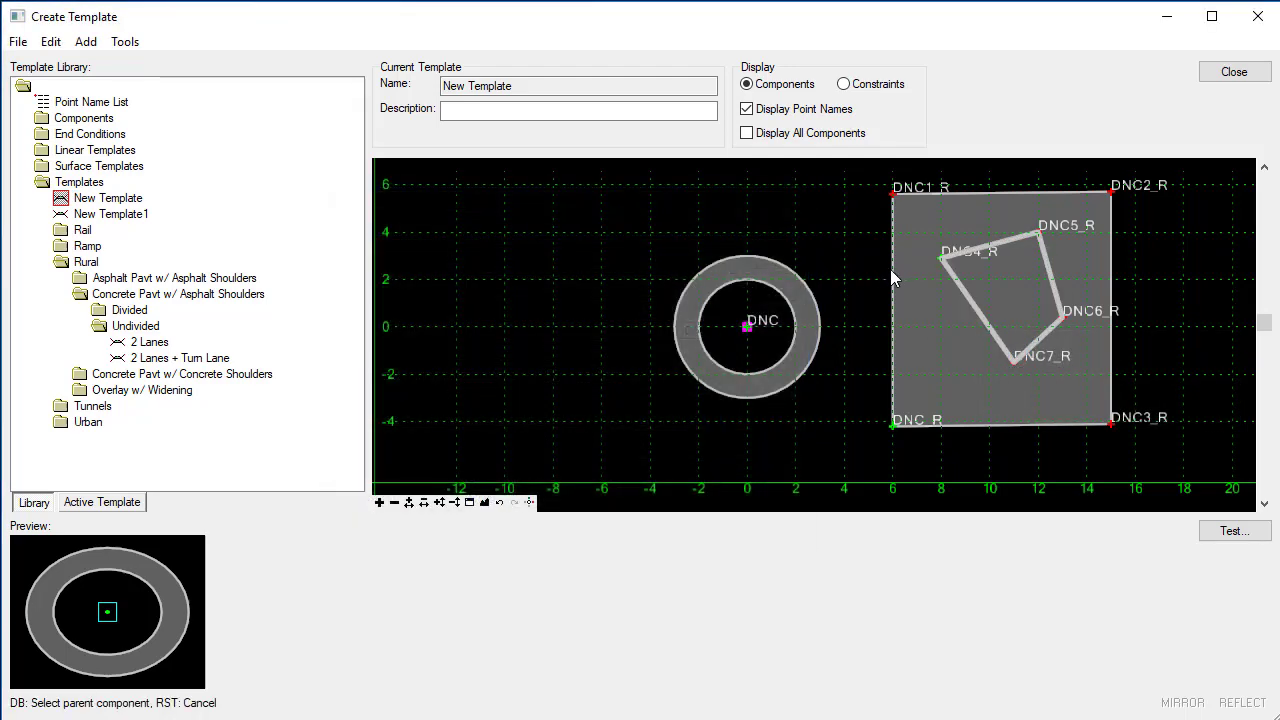
click(893, 276)
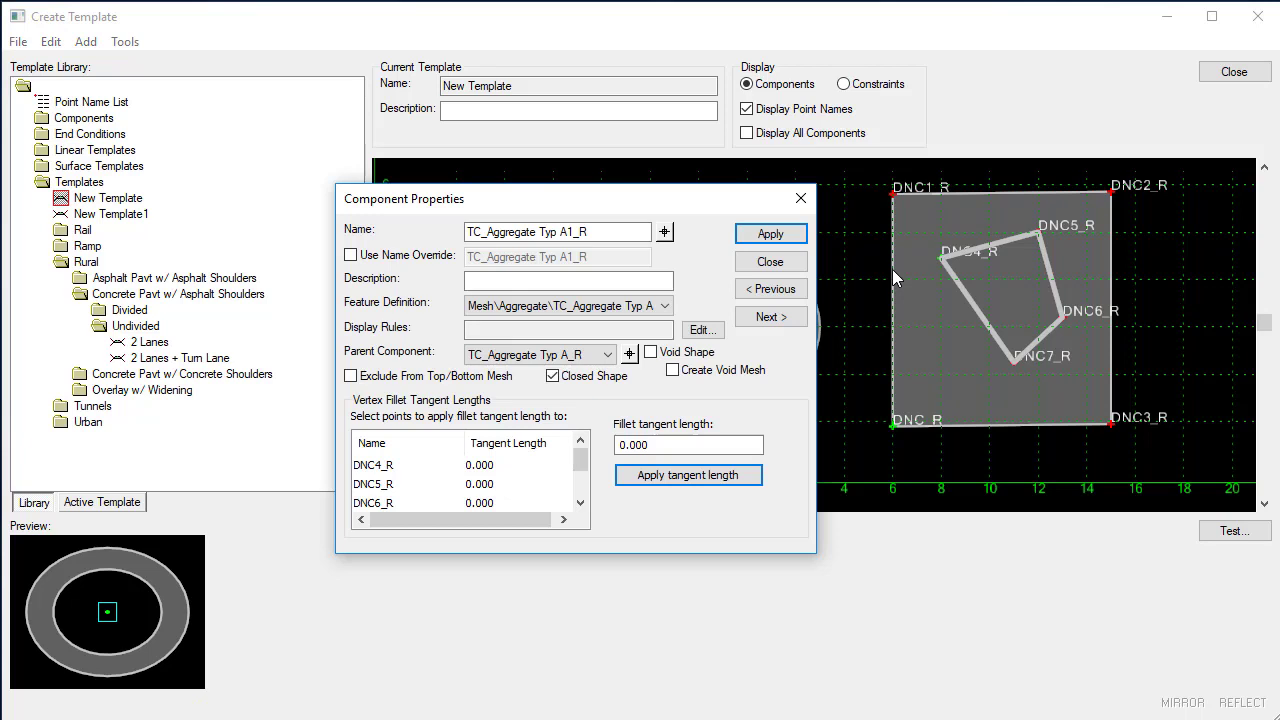
click(652, 354)
click(771, 236)
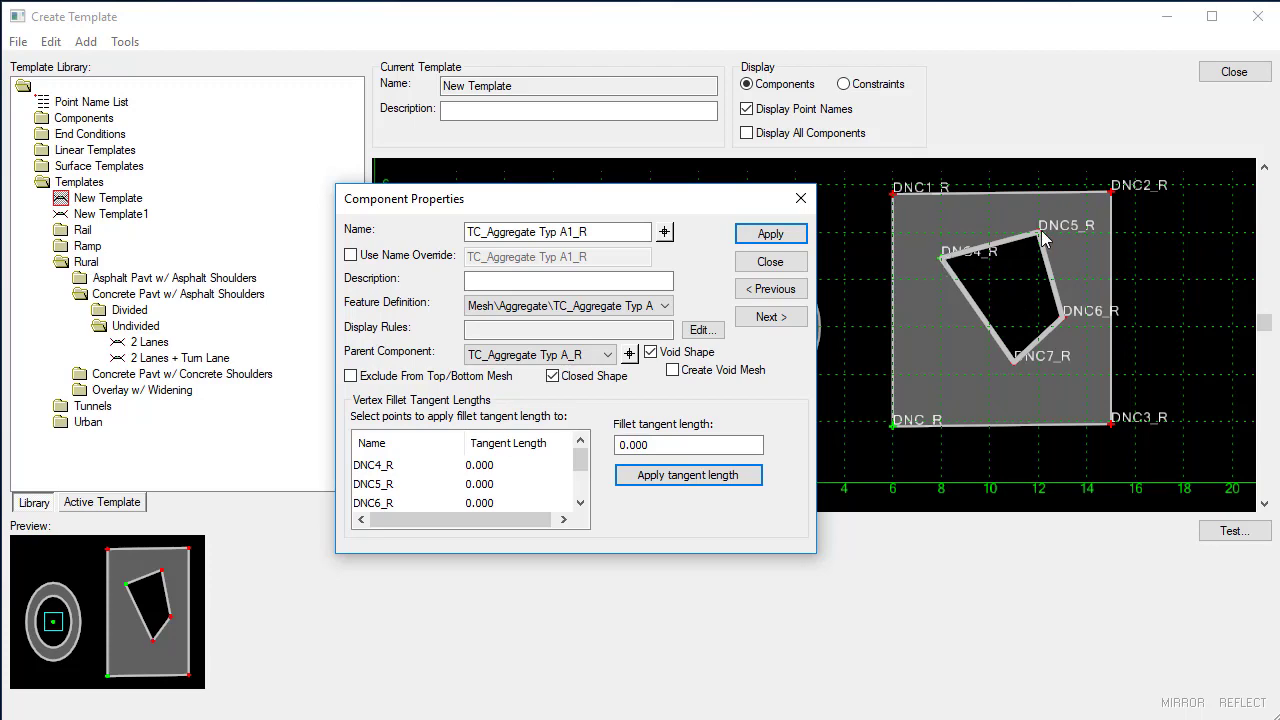
click(770, 262)
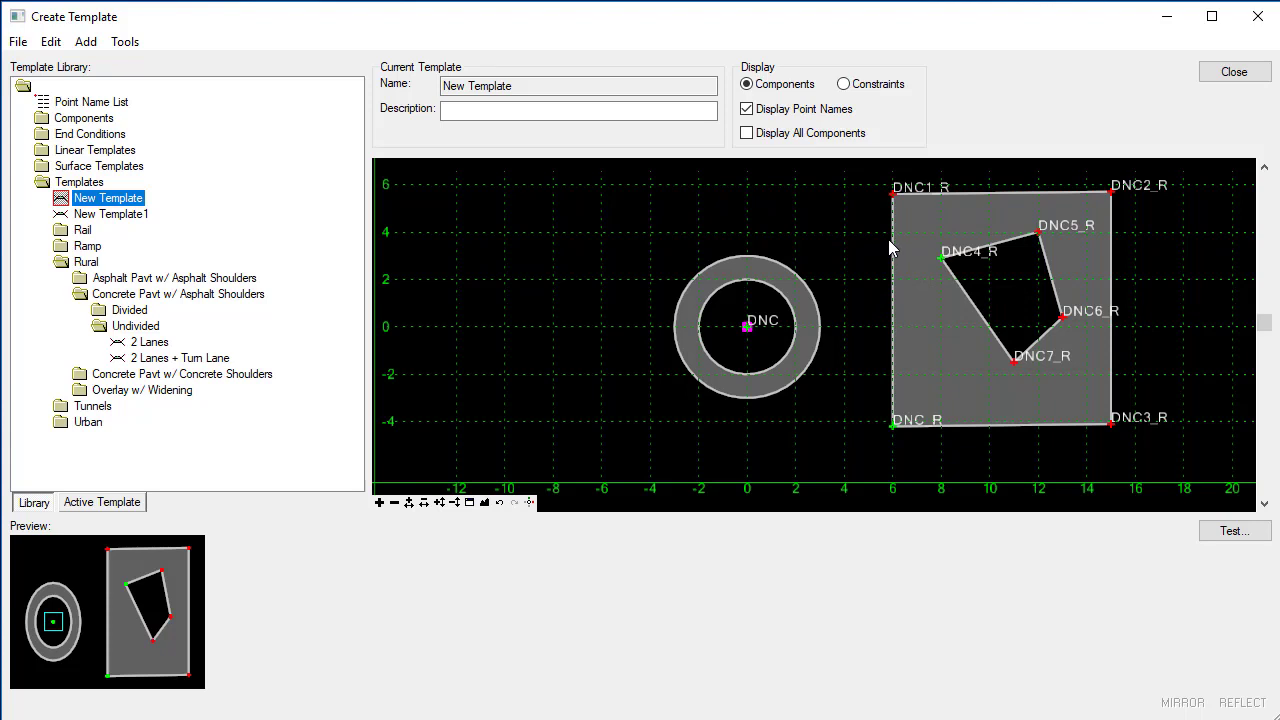
mouse_move(891, 249)
mouse_move(1030, 249)
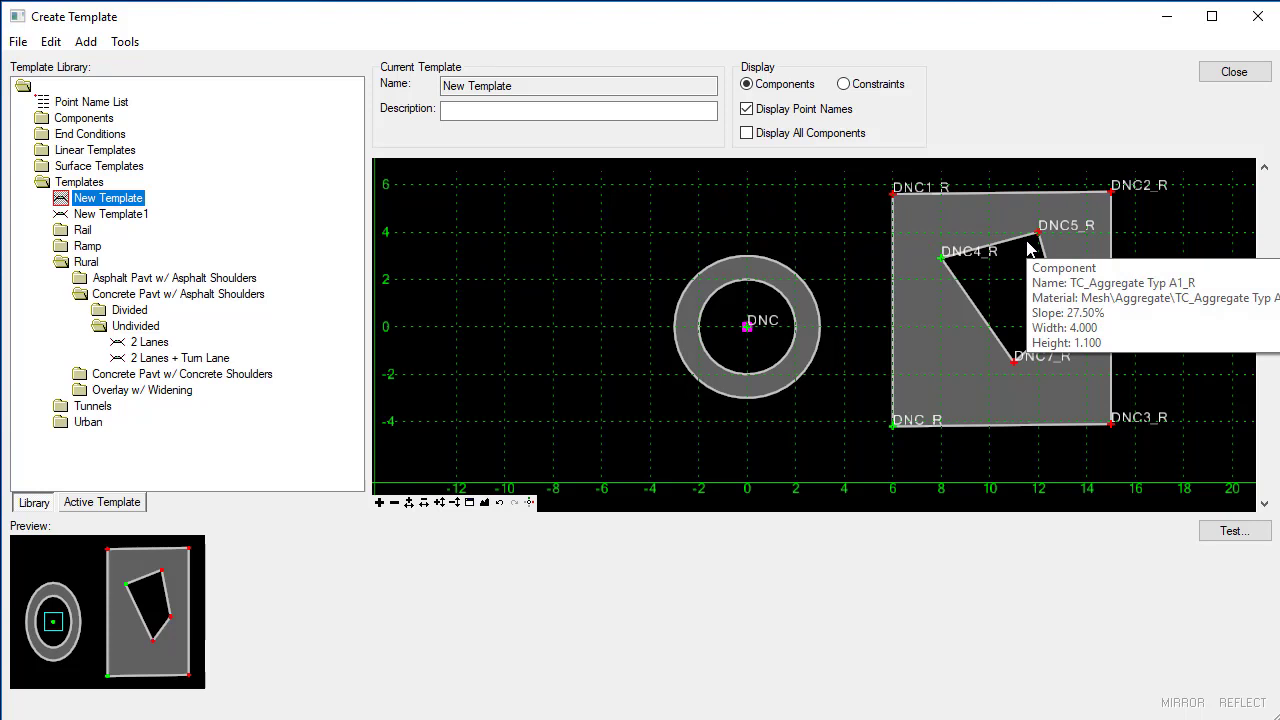